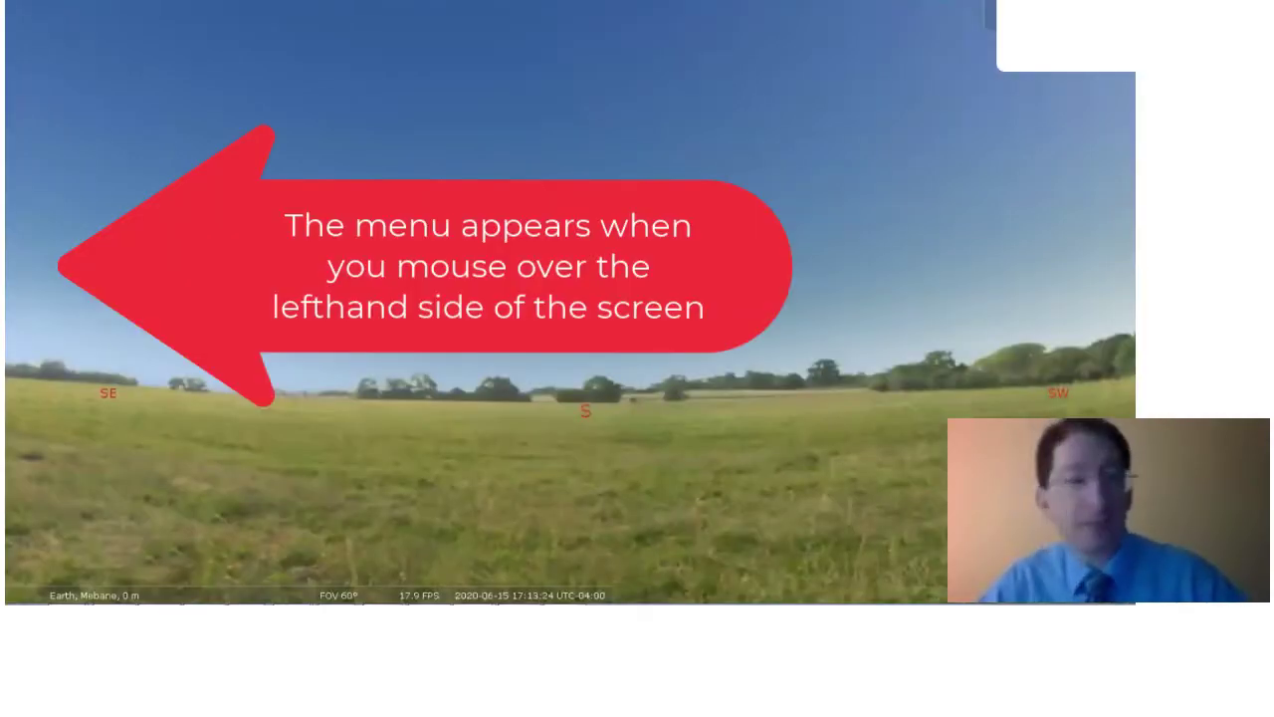
# Reveal the left toolbar while the Sun's info (magnitude −26.71, transit 13h17m) stays displayed.
pyautogui.moveTo(47, 360)
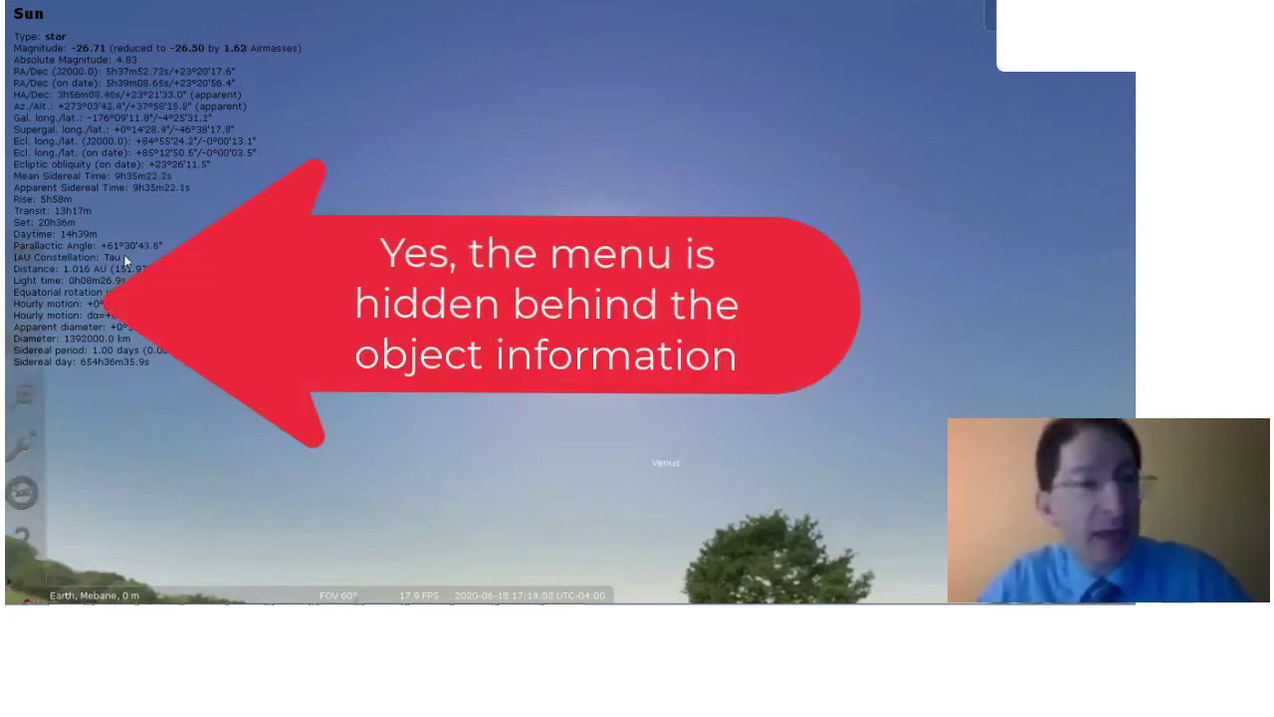
# Search 'pasadena' in the Location window and pick Pasadena, United States of America.
pyautogui.moveTo(15, 238)
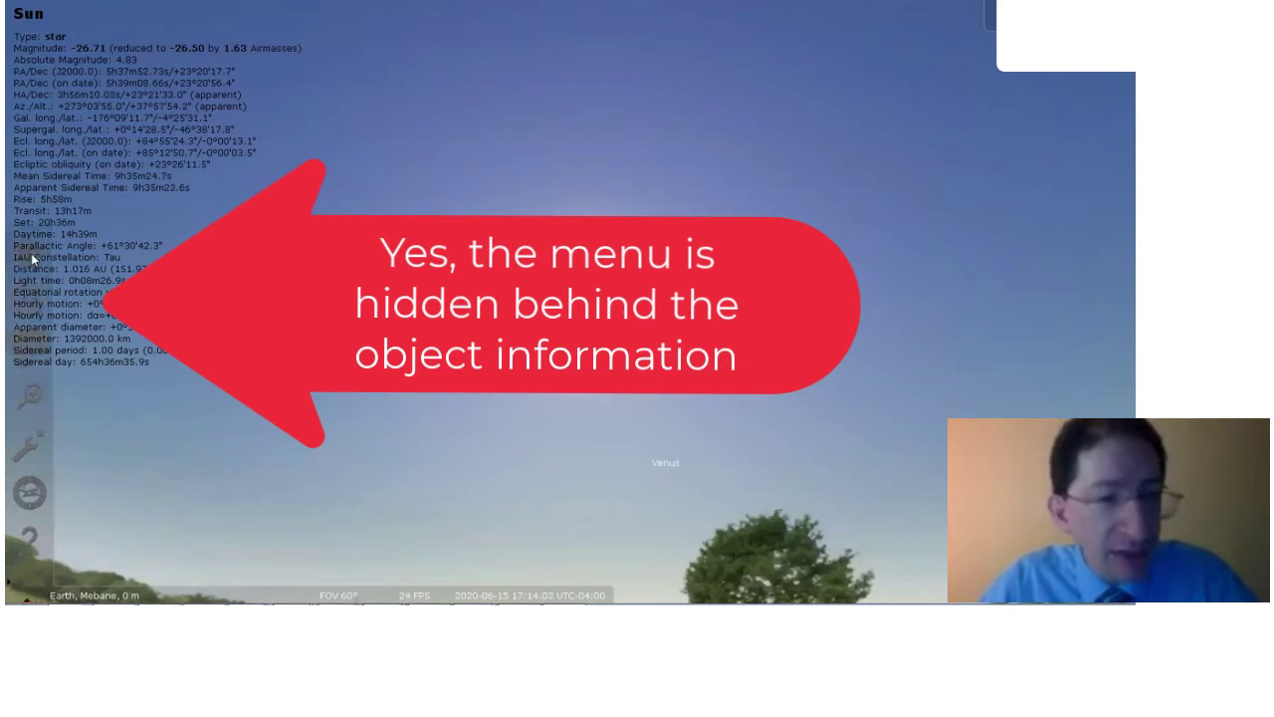
pyautogui.click(29, 253)
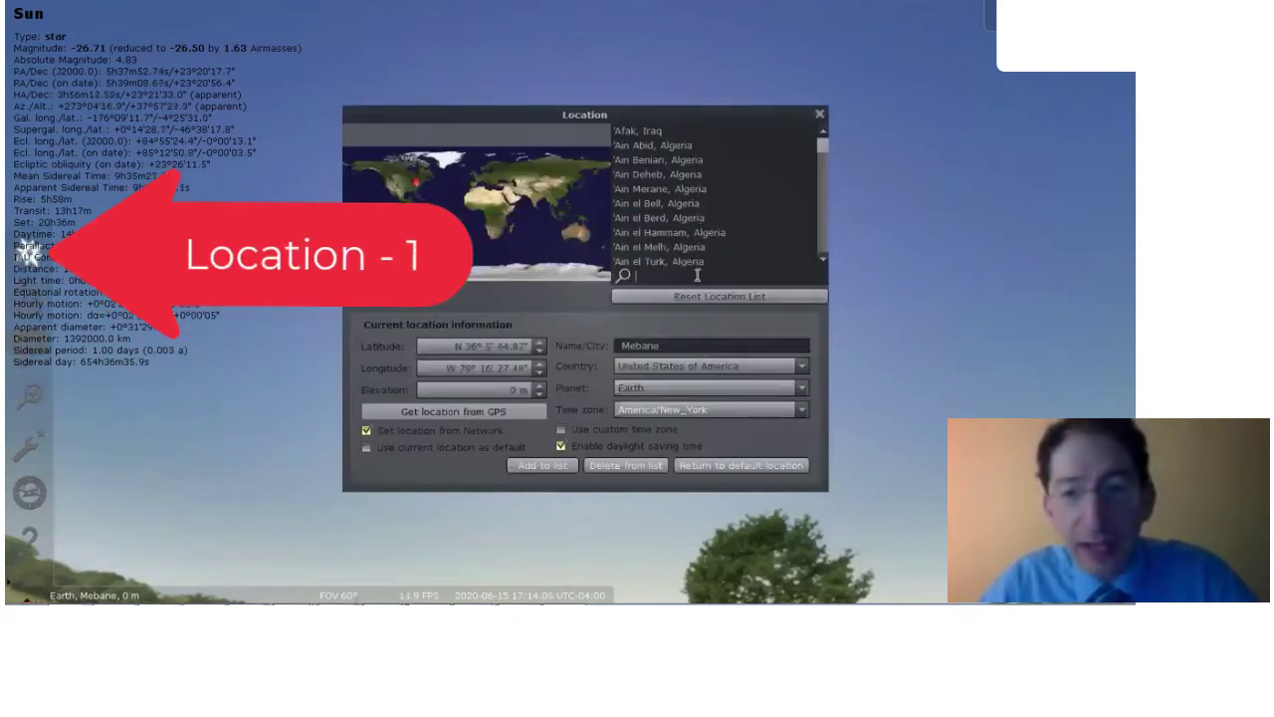
pyautogui.write('pa')
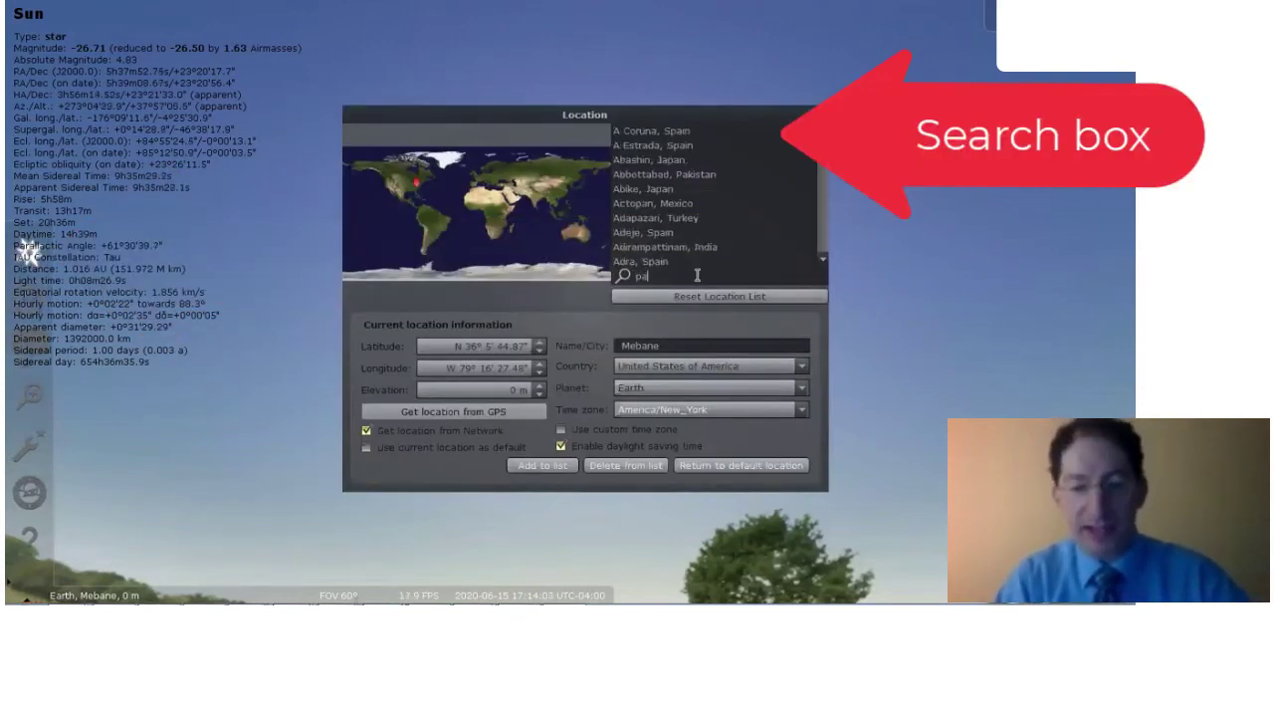
pyautogui.write('sadena')
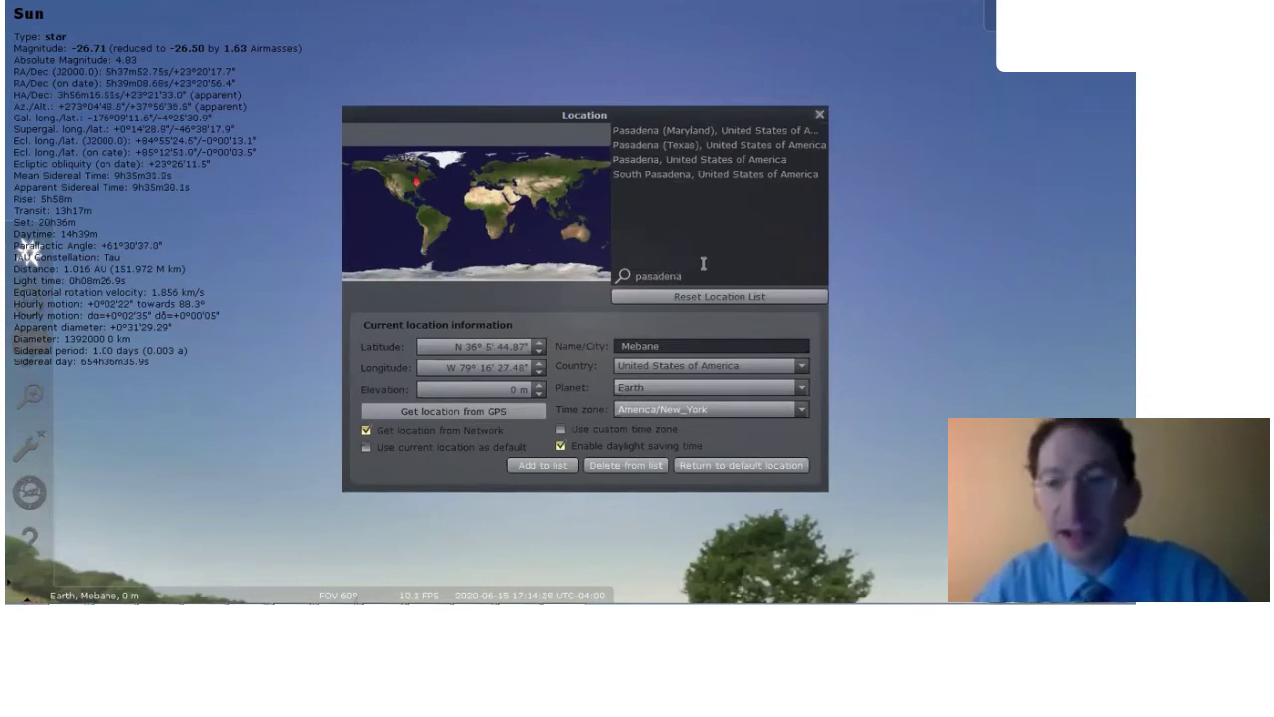
pyautogui.click(694, 161)
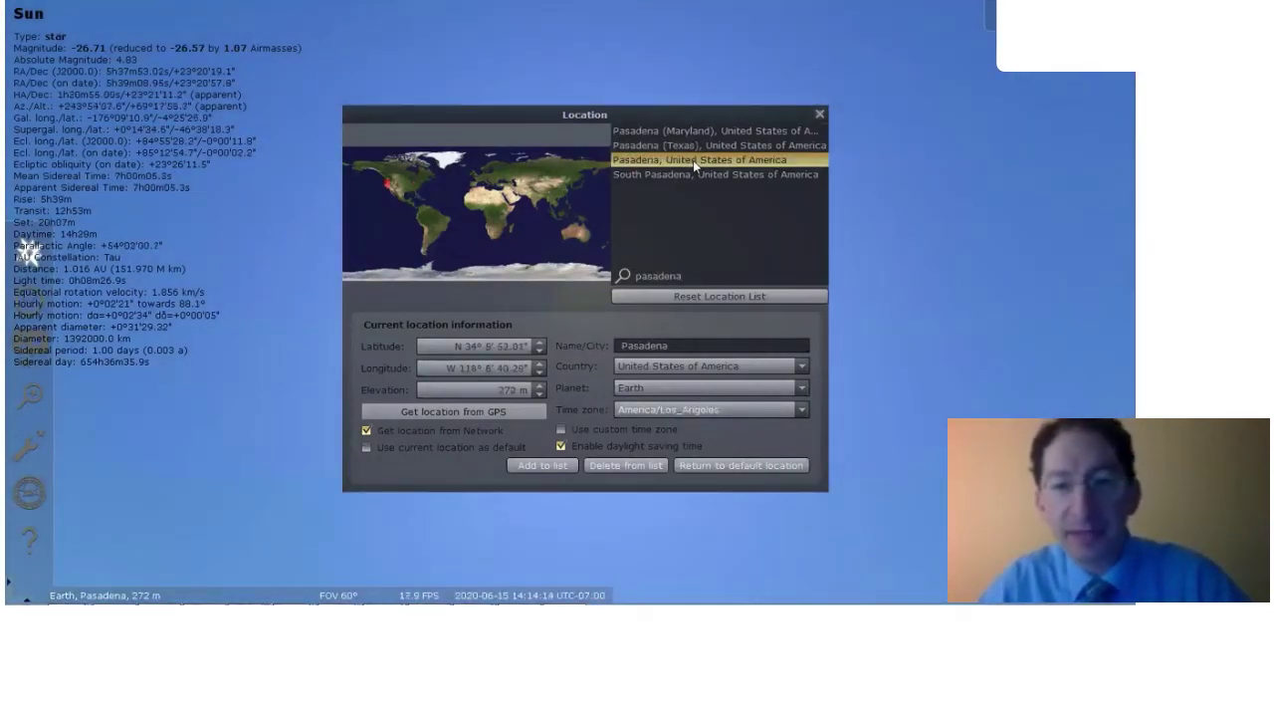
pyautogui.click(819, 116)
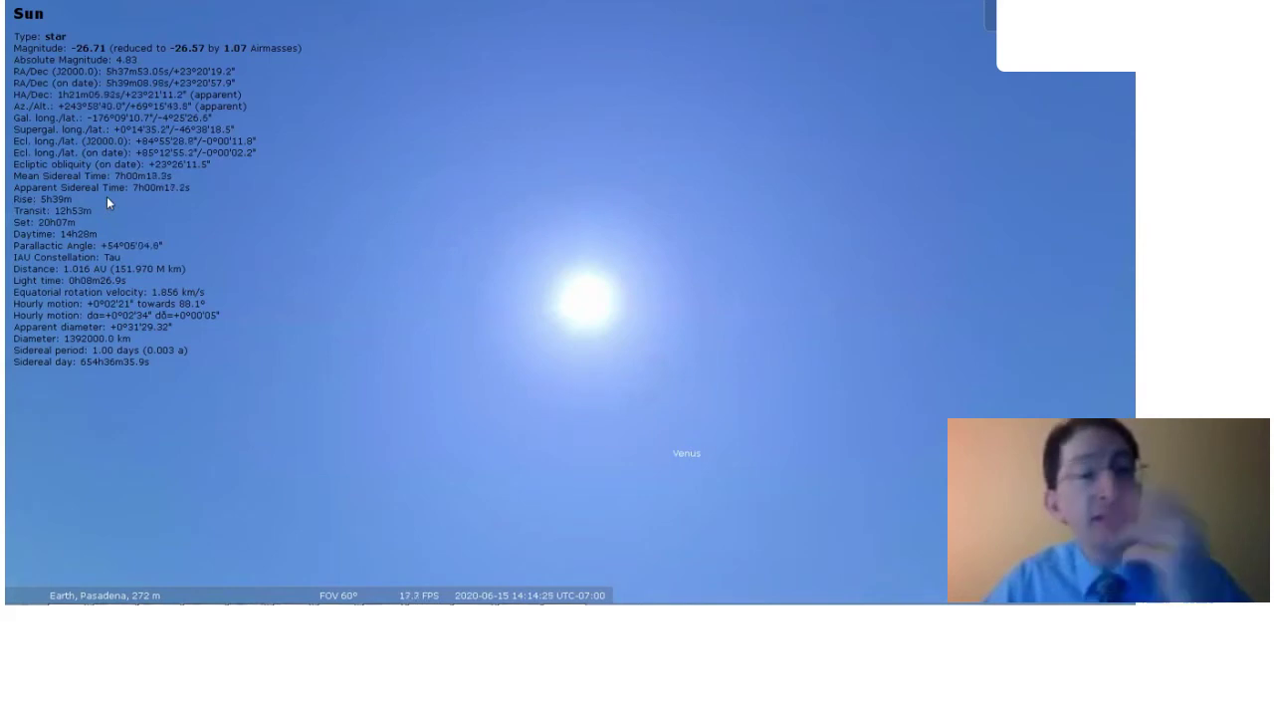
# Roll the day forward to 21 in the Date/Time window, giving 2020-06-21.
pyautogui.moveTo(8, 358)
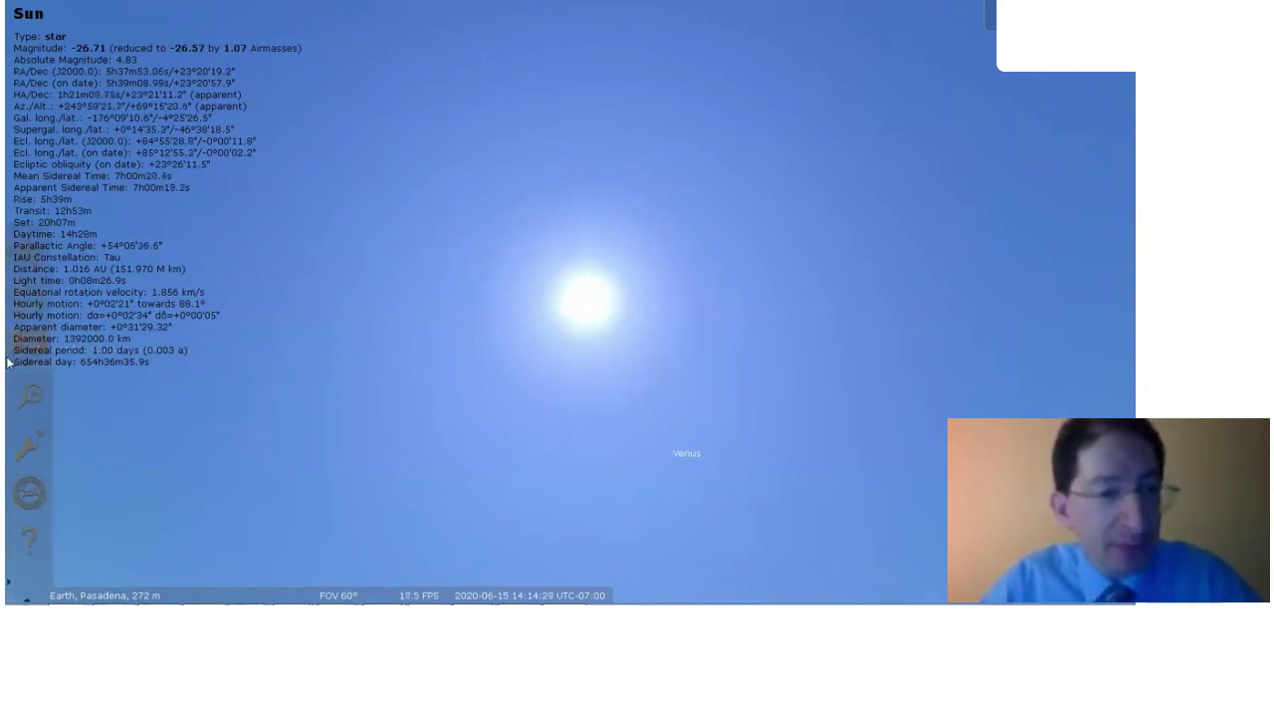
pyautogui.click(30, 298)
pyautogui.scroll(6, 476, 130)
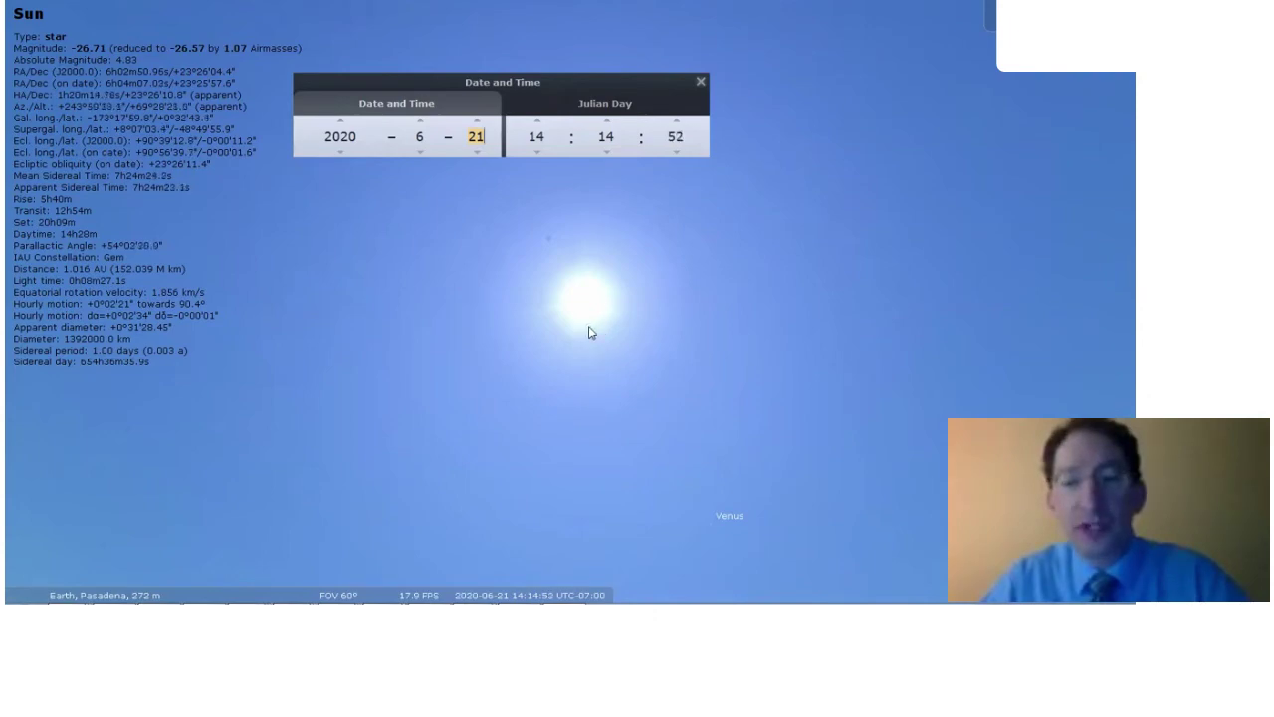
# Zoom out to fisheye looking straight up, and set the clock to about 13:05.
pyautogui.scroll(-10, 589, 332)
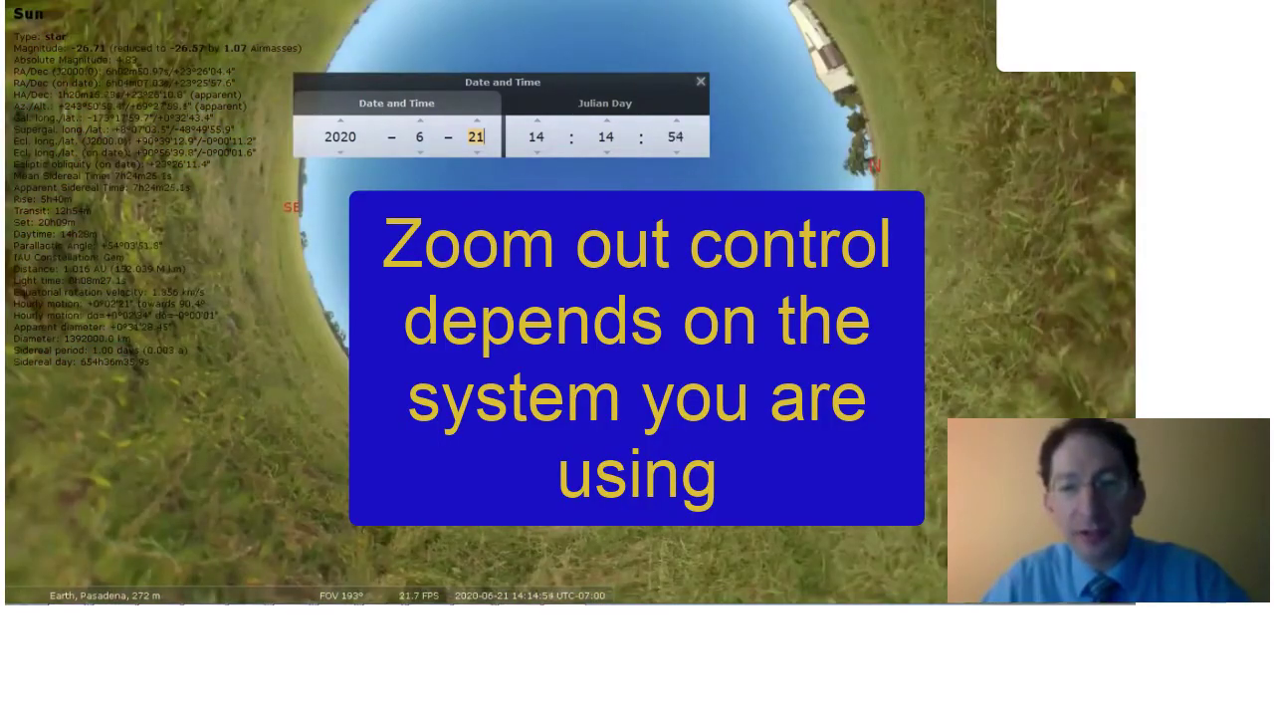
pyautogui.moveTo(587, 248); pyautogui.dragTo(553, 413)
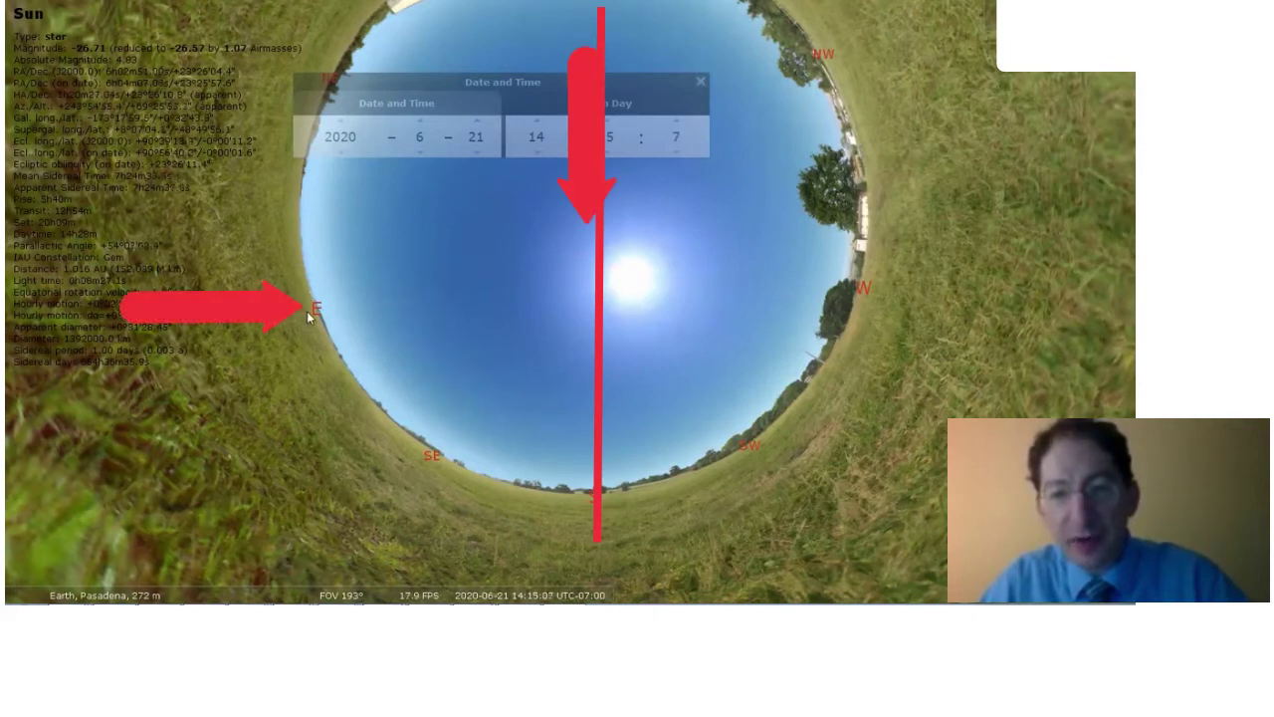
pyautogui.click(535, 151)
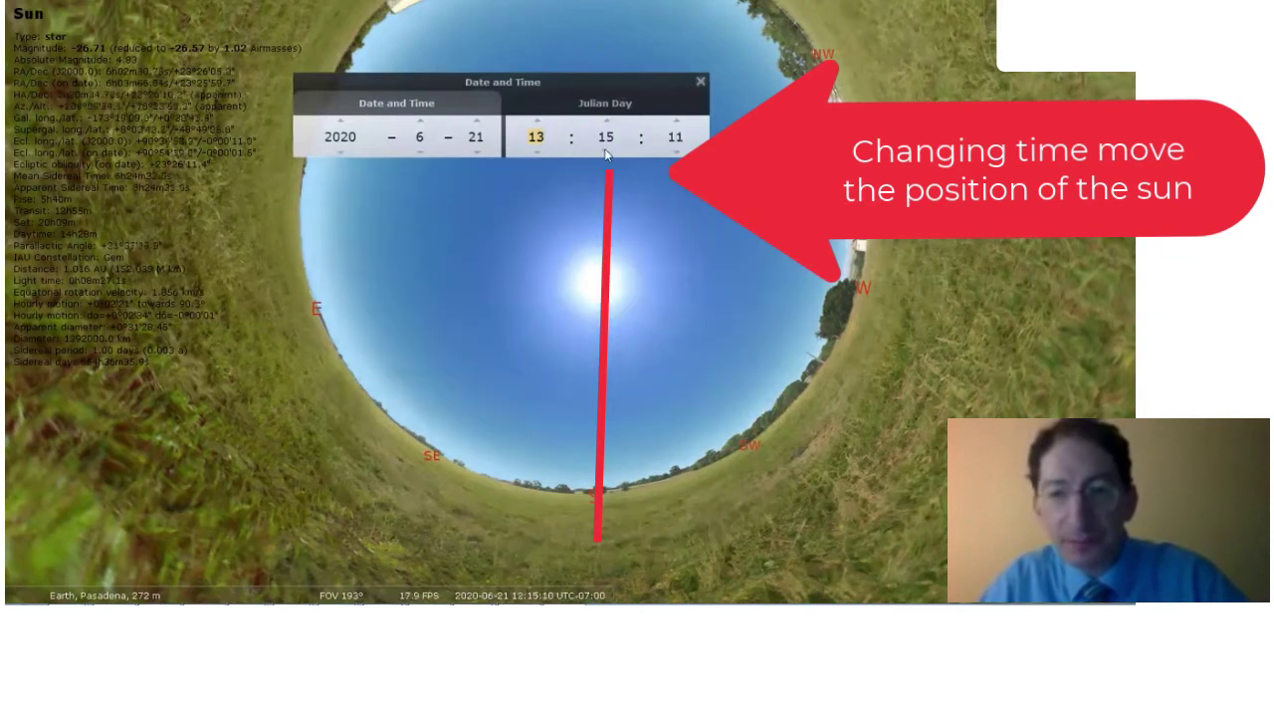
pyautogui.scroll(-9, 608, 153)
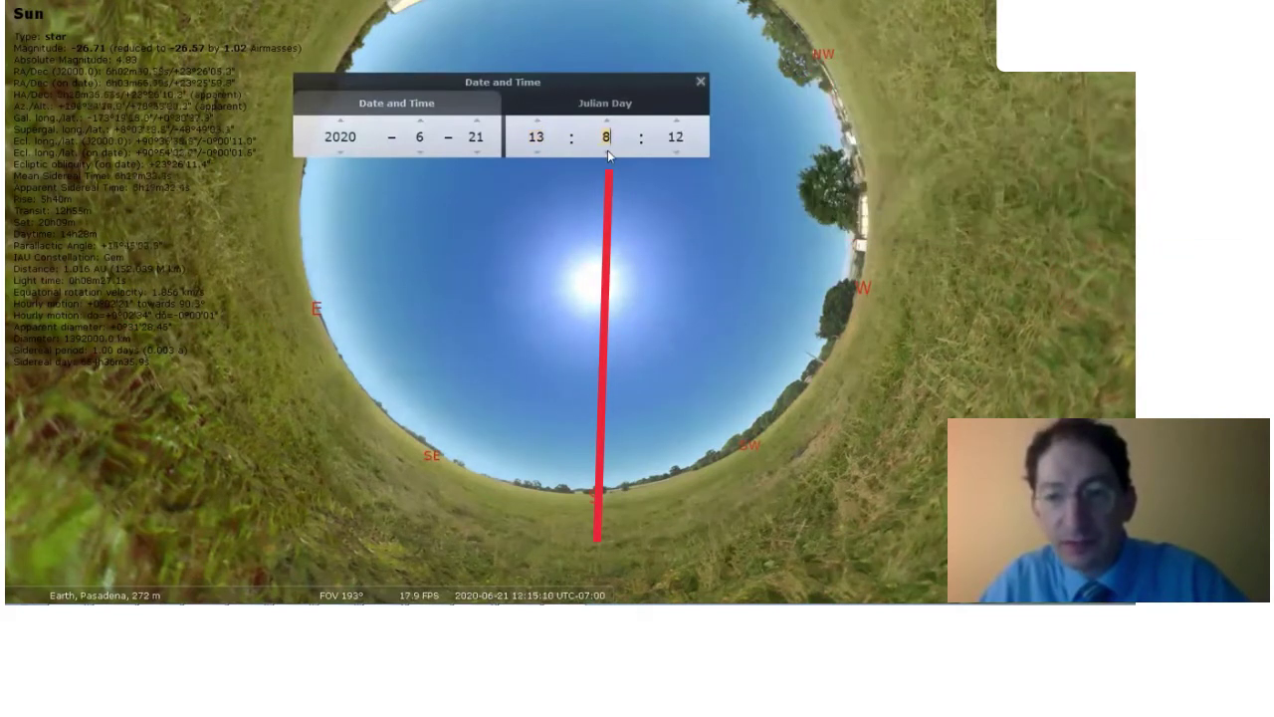
pyautogui.scroll(-1, 608, 154)
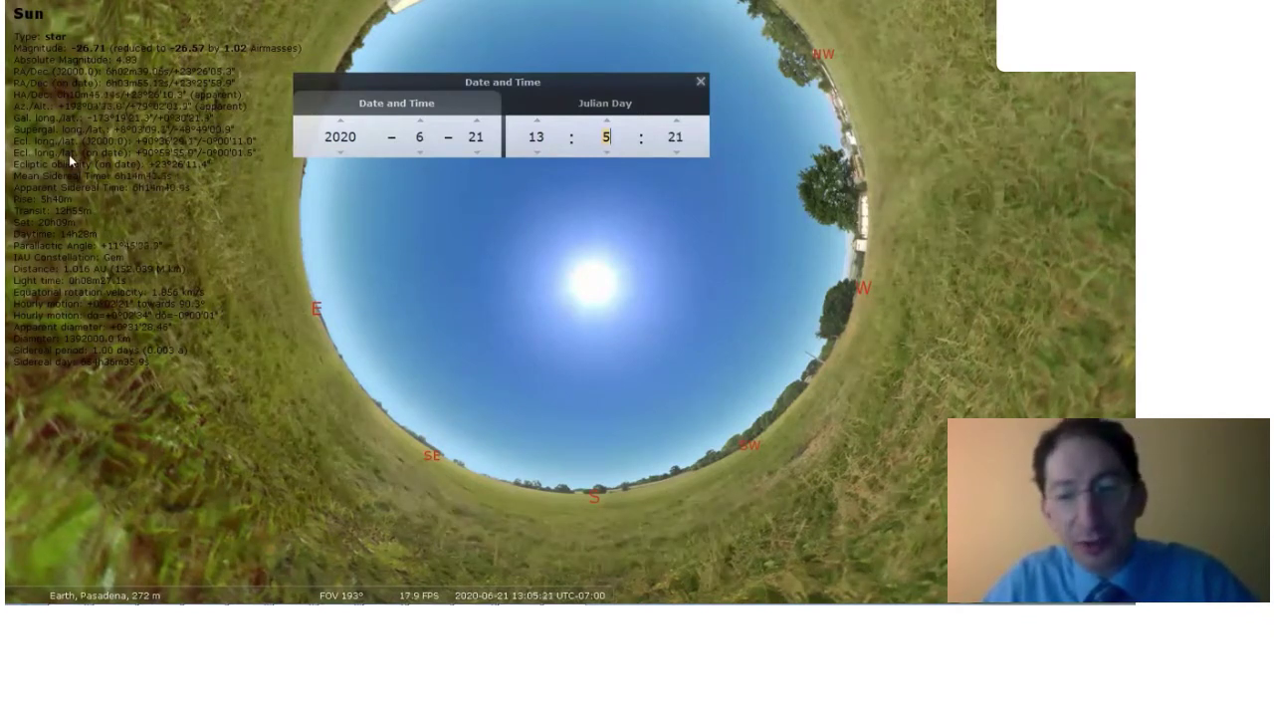
pyautogui.moveTo(332, 593)
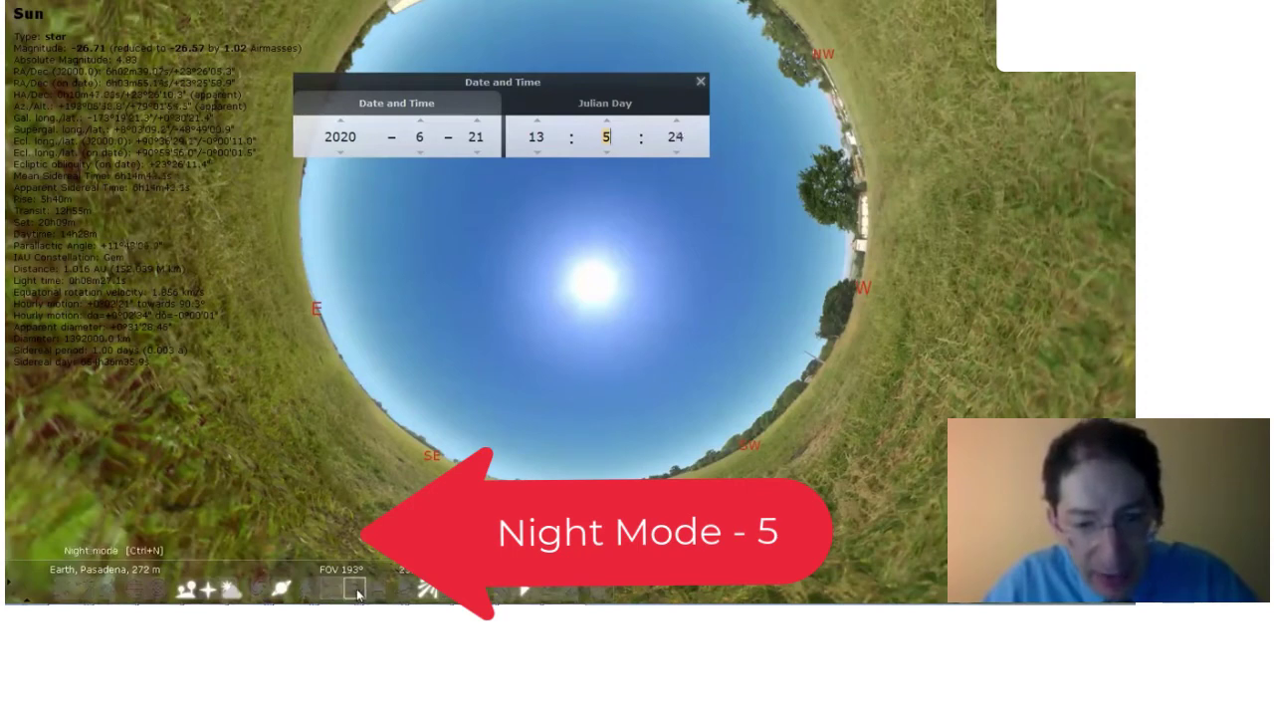
# Turn on night mode from the bottom toolbar so the sky turns dark red.
pyautogui.click(355, 590)
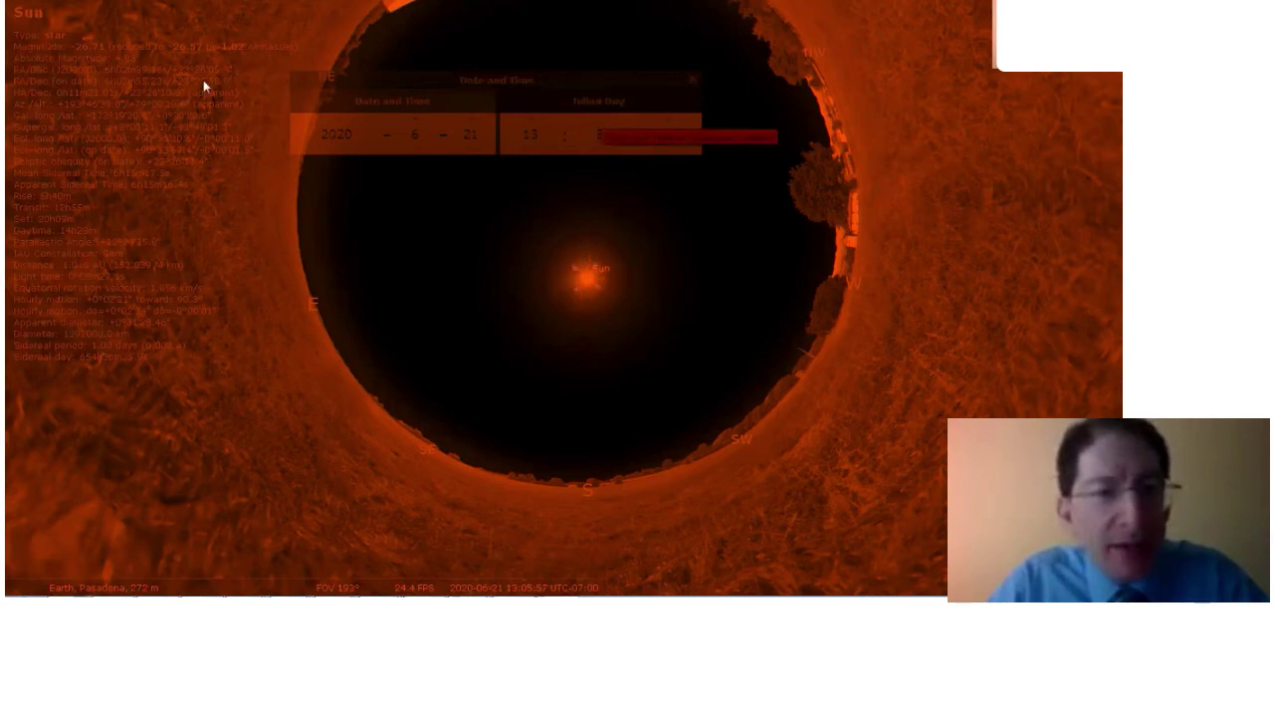
# Bring the minutes down to 12:54 in the Date/Time window.
pyautogui.click(599, 128)
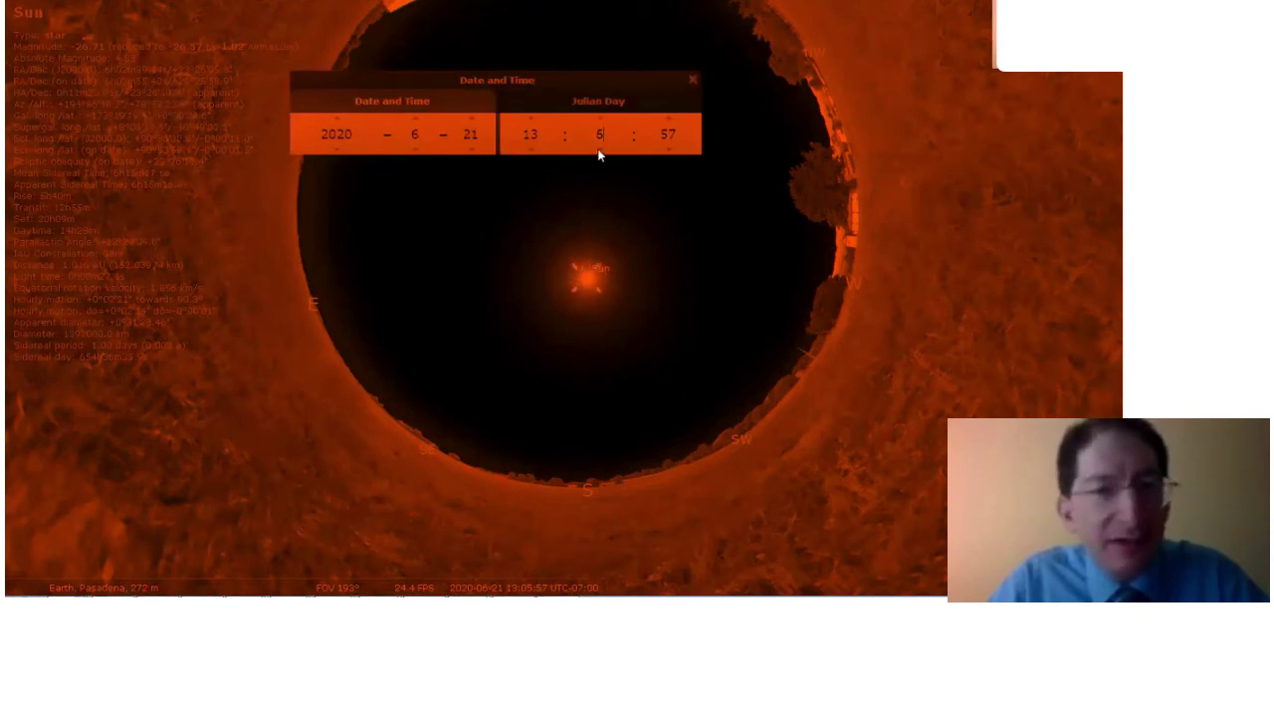
pyautogui.scroll(-5, 599, 154)
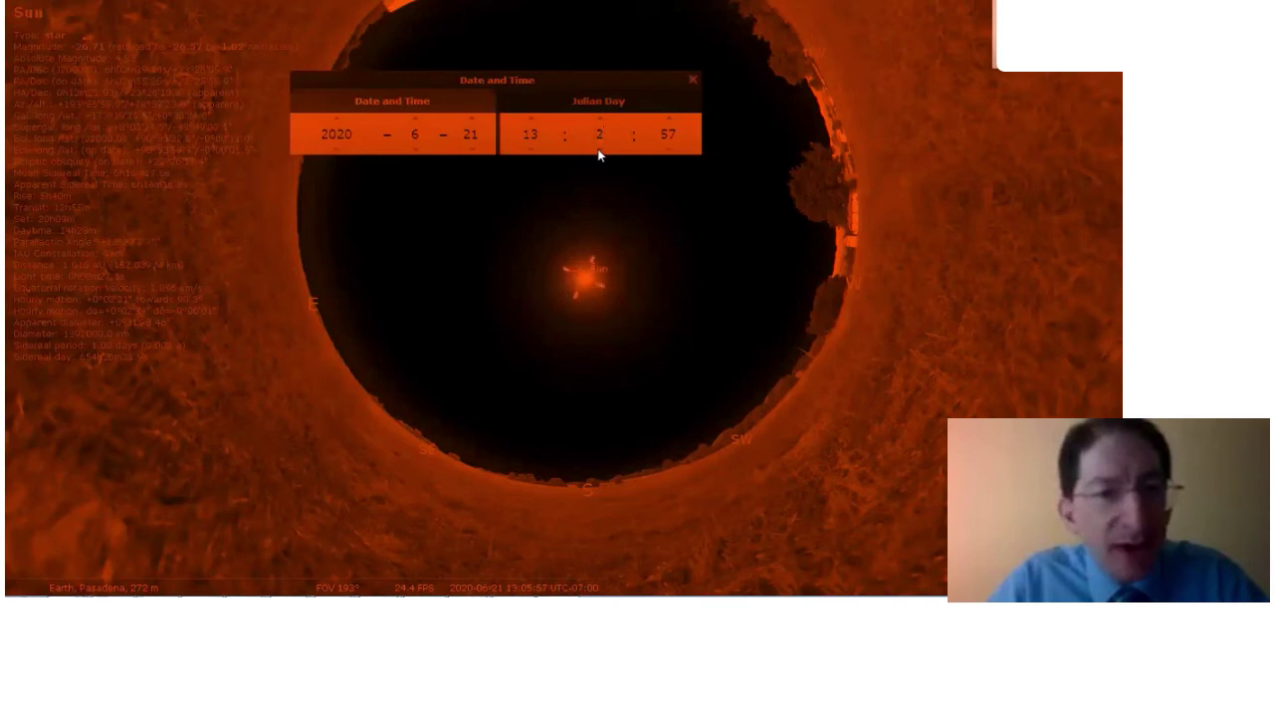
pyautogui.press('Down')
pyautogui.press('Down')
pyautogui.press('Down')
pyautogui.press('Down')
pyautogui.press('Down')
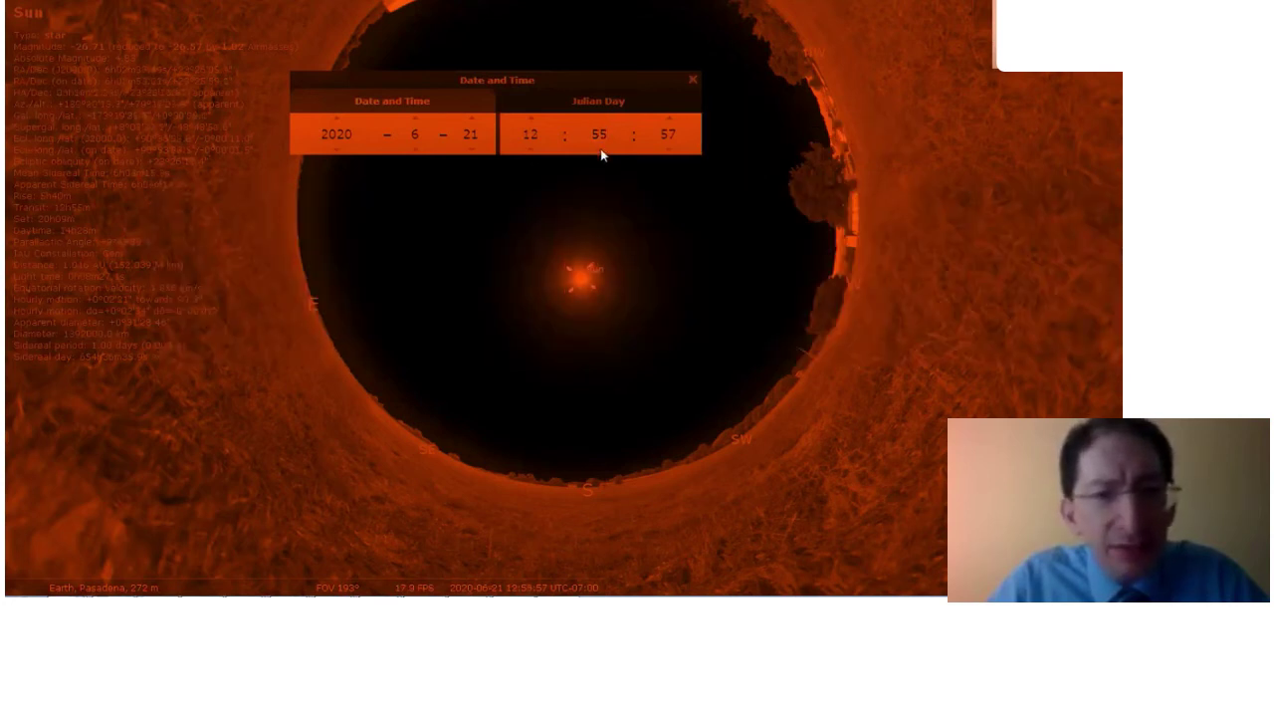
pyautogui.click(600, 149)
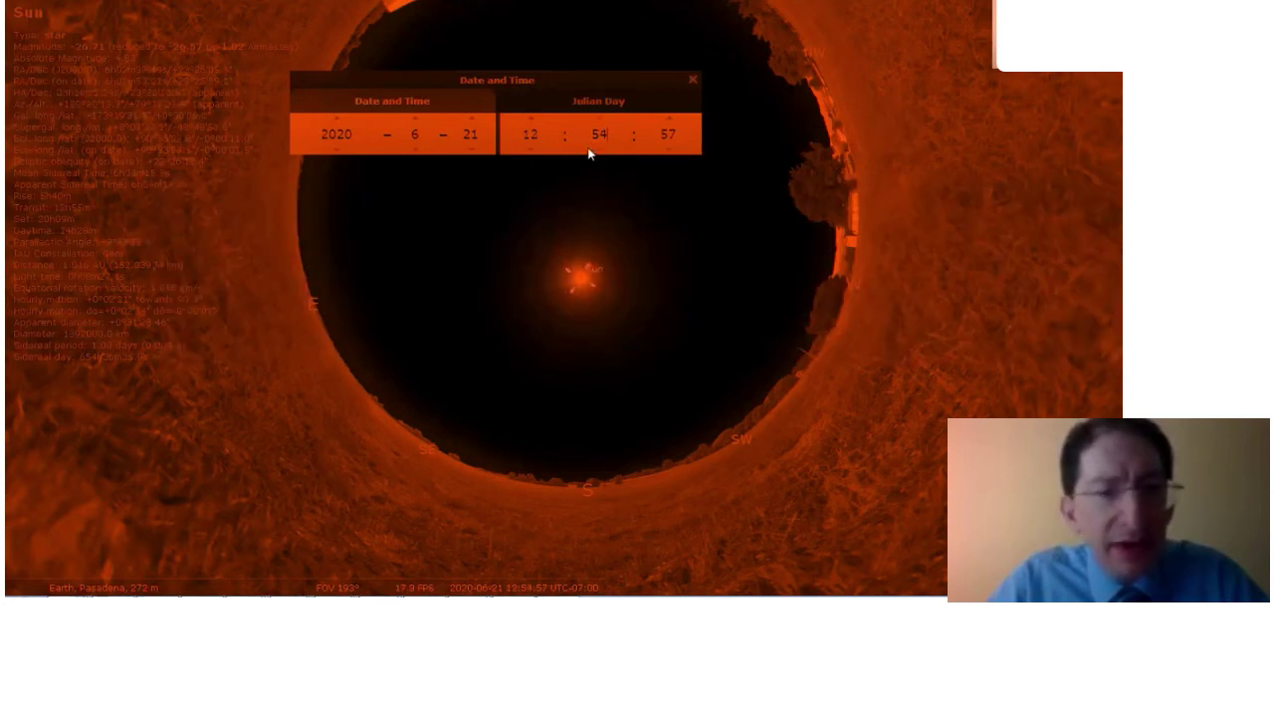
# Adjust the seconds to 35, setting the time to 12:54:35 solar noon.
pyautogui.click(669, 151)
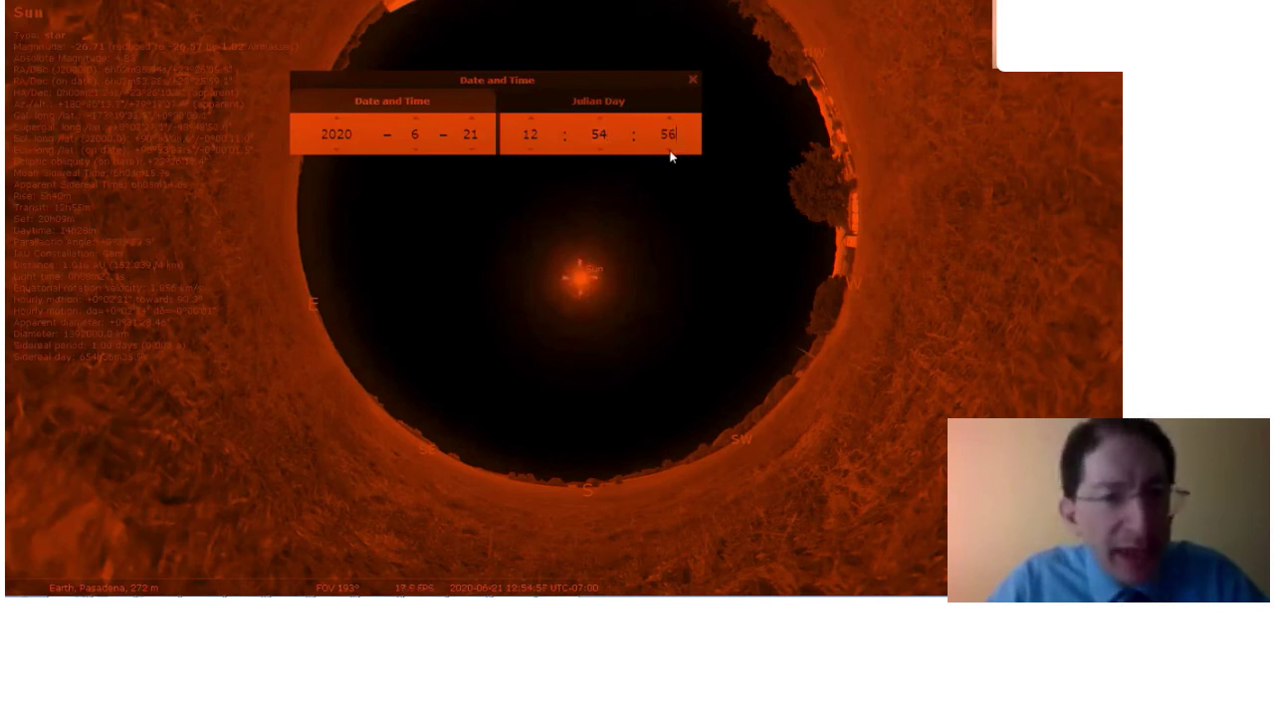
pyautogui.click(670, 151)
pyautogui.click(669, 151)
pyautogui.click(670, 151)
pyautogui.click(670, 151)
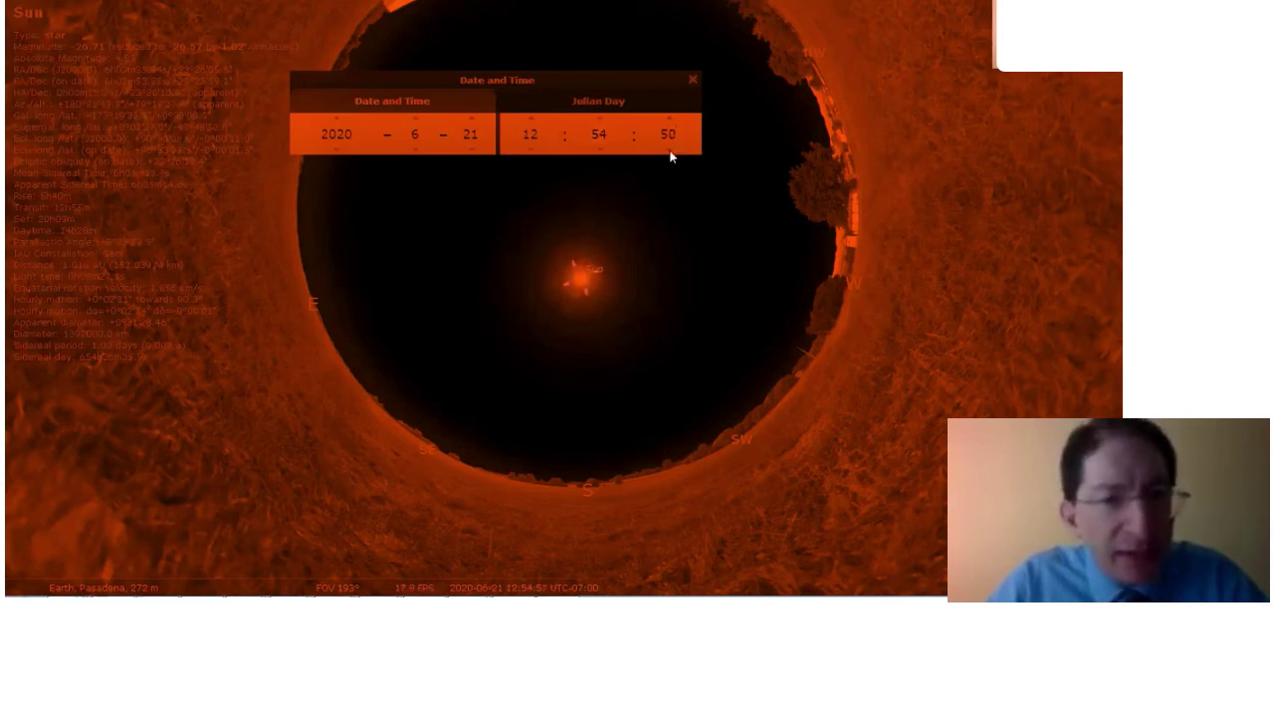
pyautogui.click(670, 151)
pyautogui.click(670, 151)
pyautogui.click(670, 151)
pyautogui.click(670, 151)
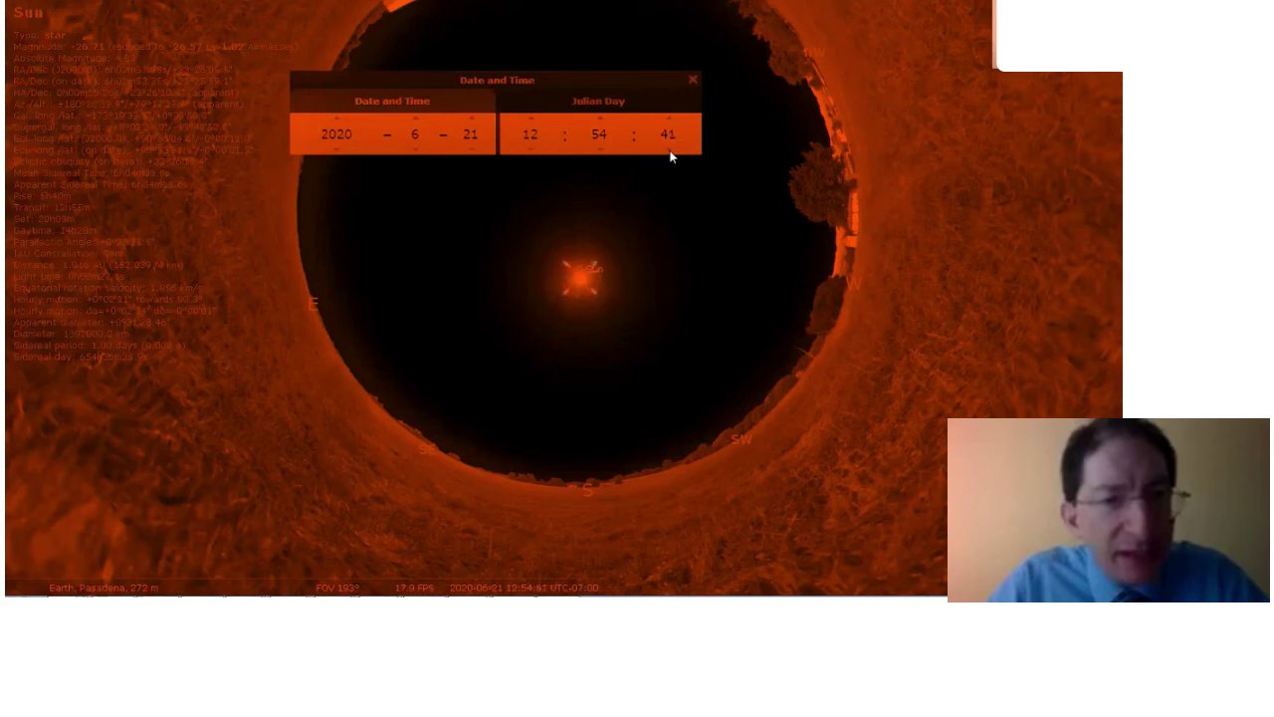
pyautogui.click(669, 151)
pyautogui.click(670, 151)
pyautogui.click(669, 151)
pyautogui.click(670, 151)
pyautogui.click(669, 152)
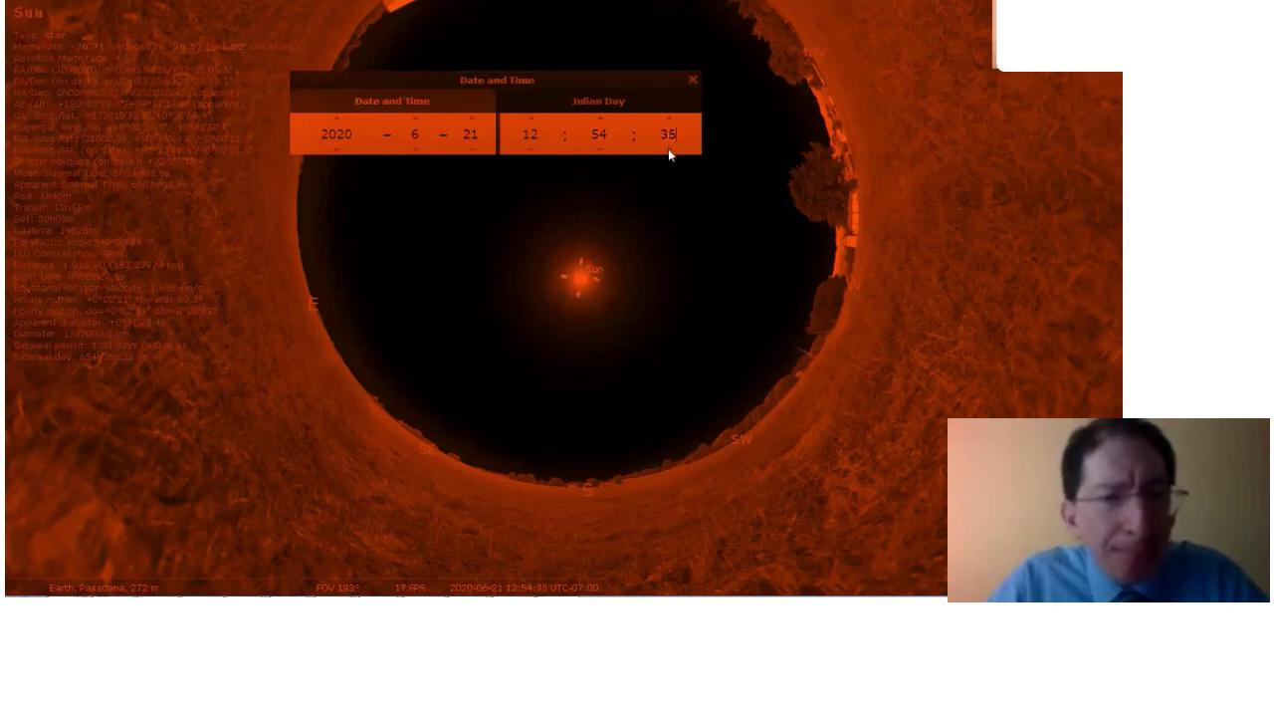
pyautogui.click(669, 117)
pyautogui.click(669, 117)
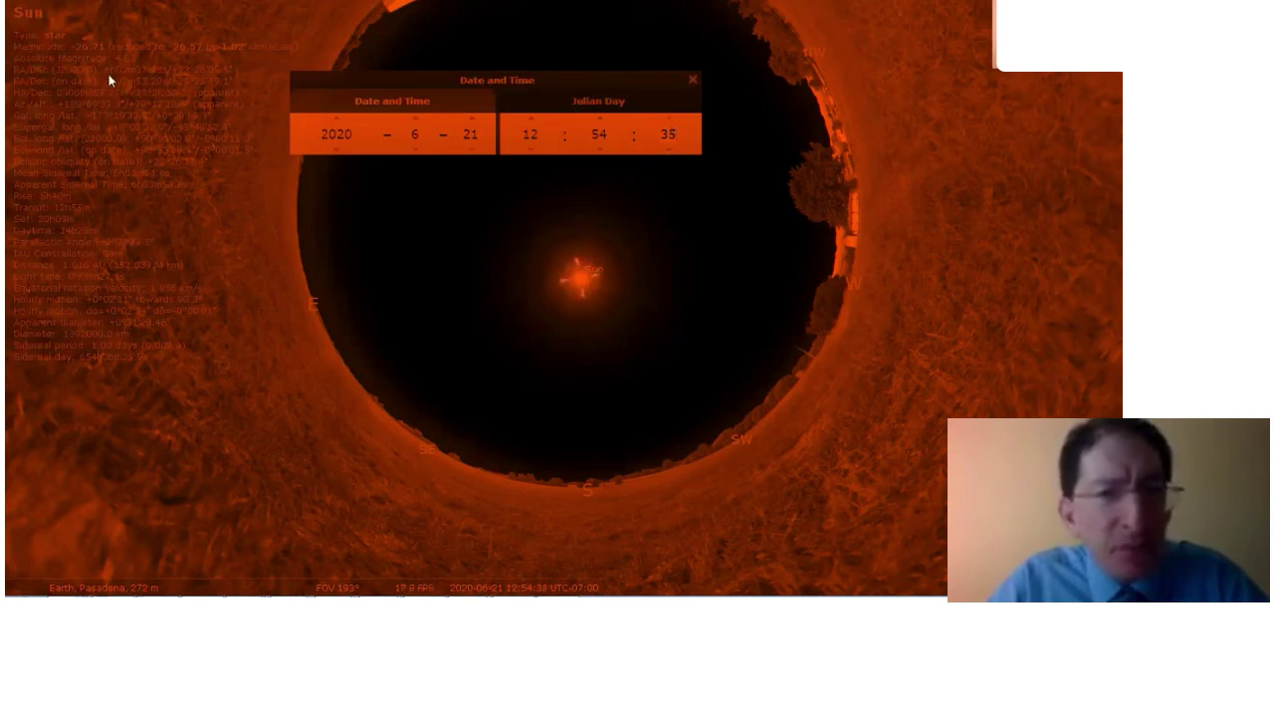